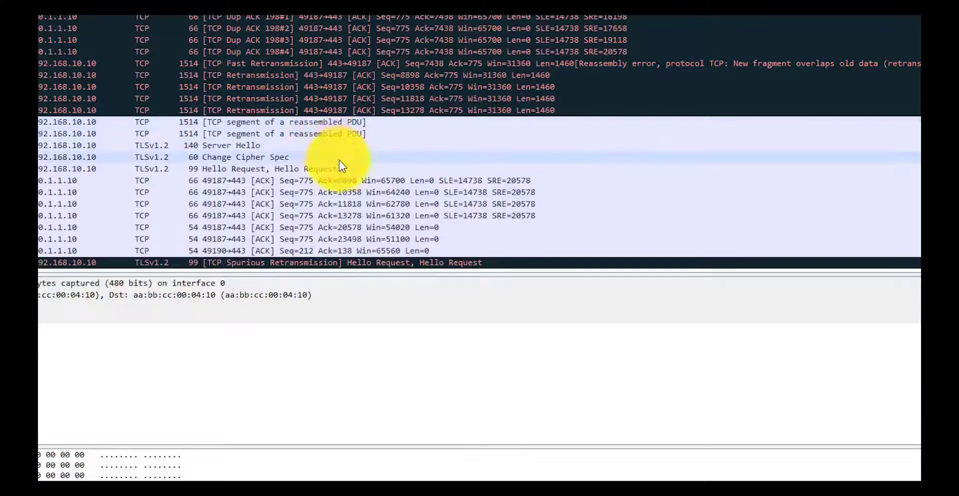
- Scroll up the Summary Dashboard to view the top client applications by total bytes
{"action": "scroll", "coordinate": [340, 160], "scroll_direction": "up", "scroll_amount": 5}
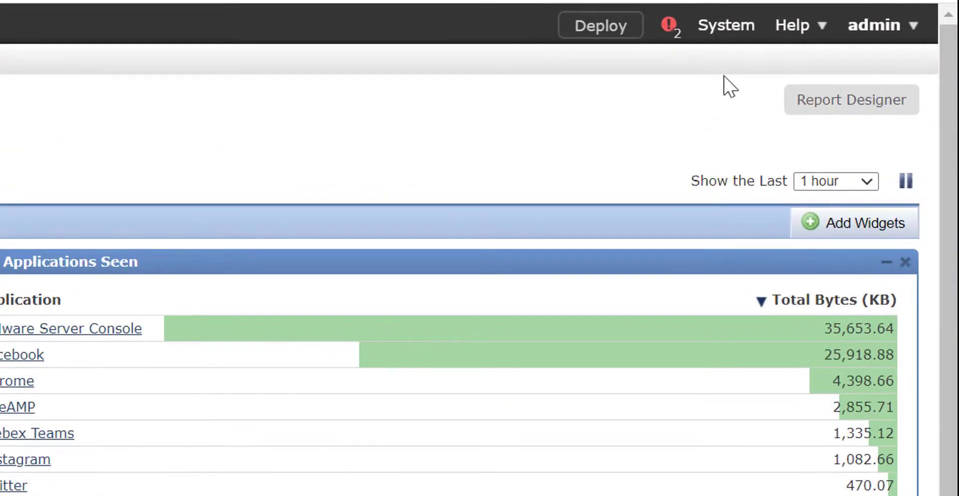
- Go to System > Configuration to show the appliance Information page
{"action": "mouse_move", "coordinate": [891, 11]}
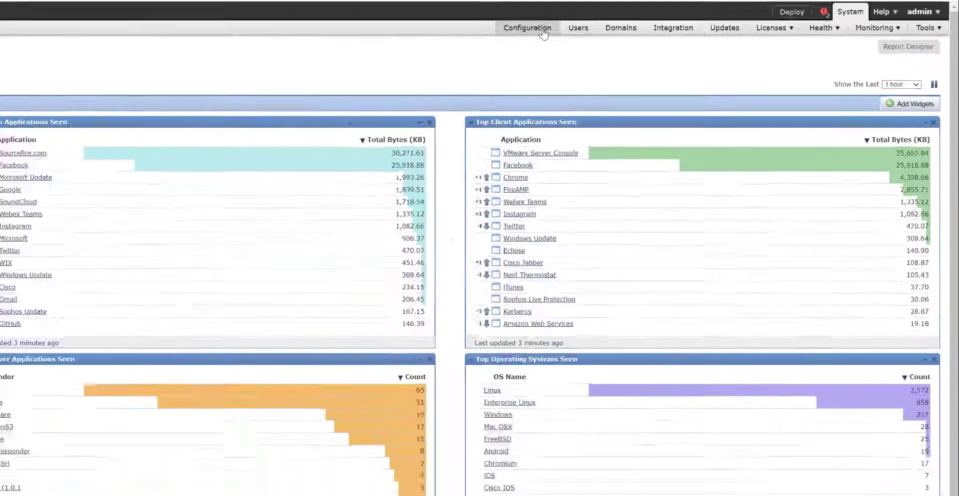
{"action": "left_click", "coordinate": [218, 54]}
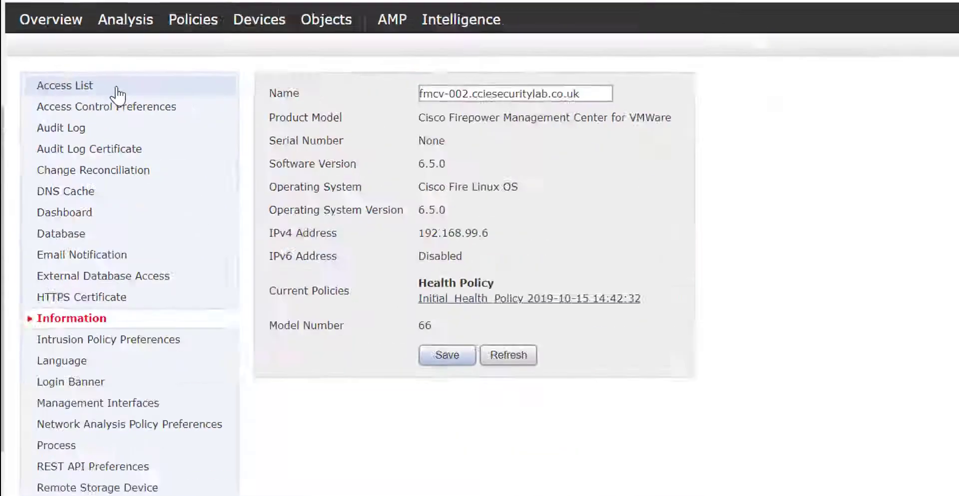
- Open the Access List and highlight the 192.168.99.0/24 entry on port 161
{"action": "left_click", "coordinate": [310, 233]}
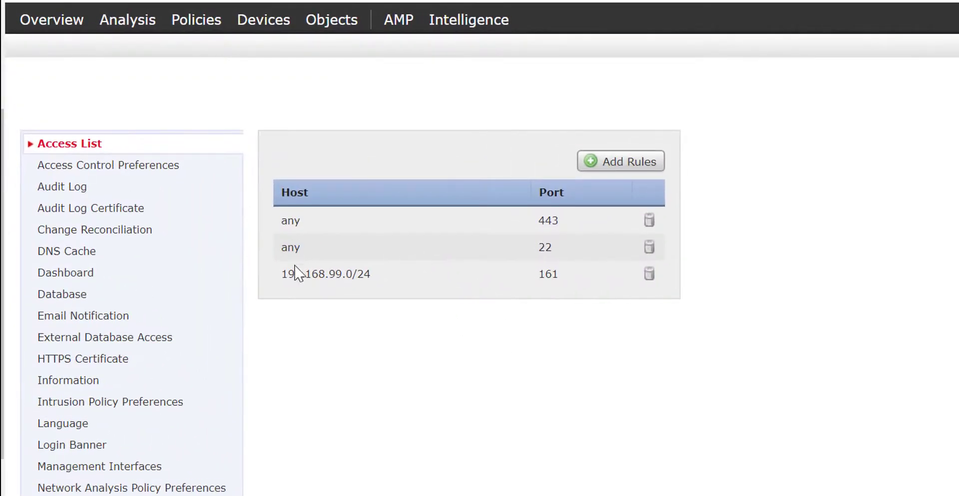
{"action": "left_click_drag", "start_coordinate": [281, 274], "coordinate": [661, 277]}
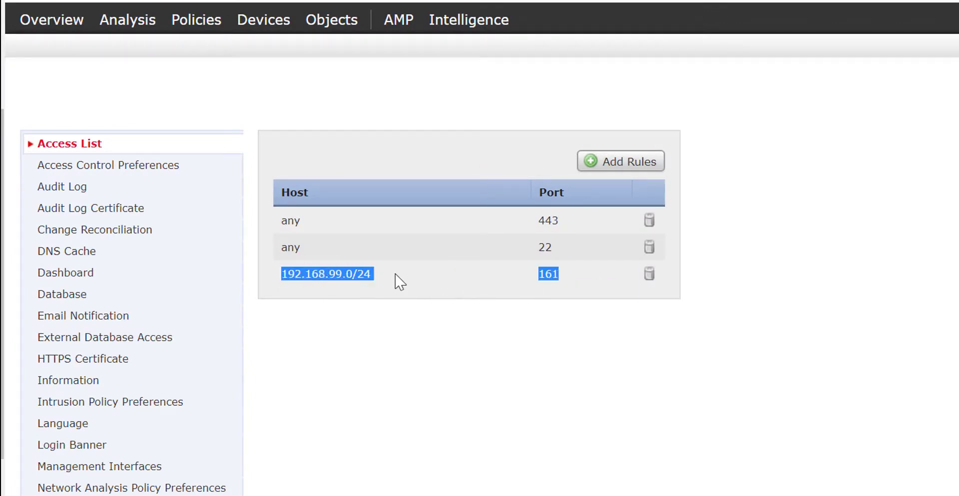
{"action": "left_click", "coordinate": [549, 274]}
{"action": "double_click", "coordinate": [546, 274]}
- Start a new SNMP access rule, then cancel it, keeping the existing 192.168.99.0/24 rule
{"action": "left_click", "coordinate": [598, 161]}
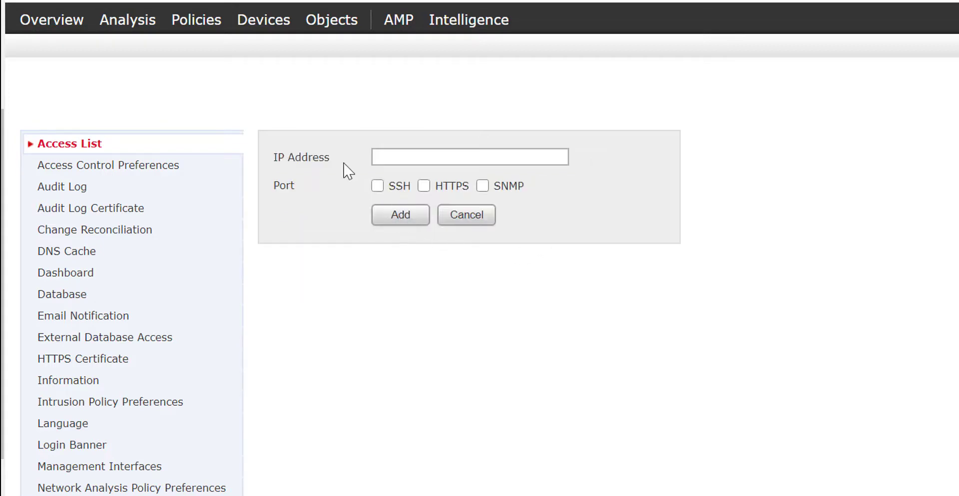
{"action": "left_click", "coordinate": [402, 154]}
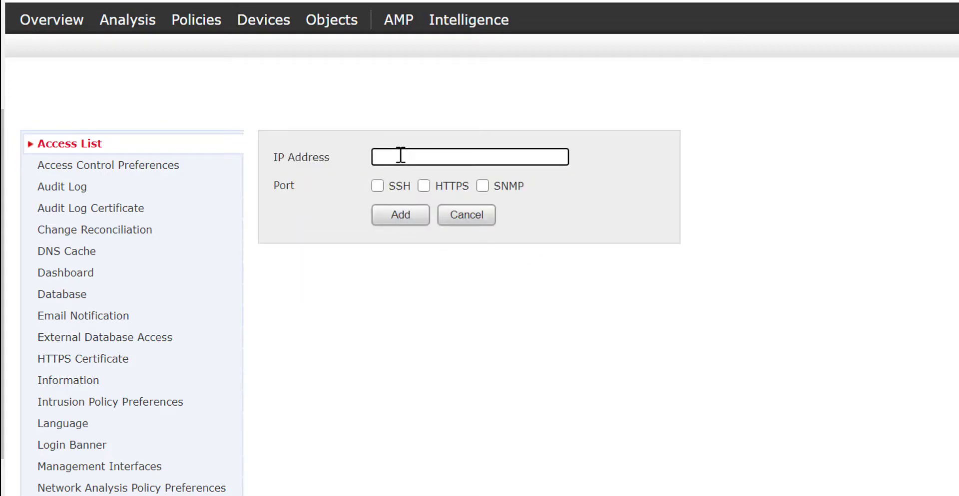
{"action": "left_click", "coordinate": [482, 187]}
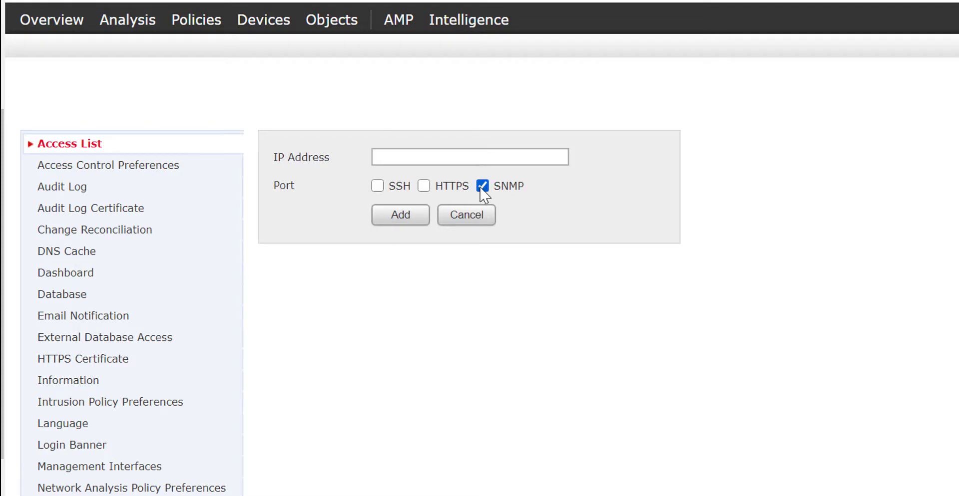
{"action": "left_click", "coordinate": [483, 221]}
{"action": "left_click_drag", "start_coordinate": [280, 276], "coordinate": [588, 278]}
{"action": "left_click", "coordinate": [882, 285]}
{"action": "scroll", "coordinate": [321, 274], "scroll_direction": "down", "scroll_amount": 6}
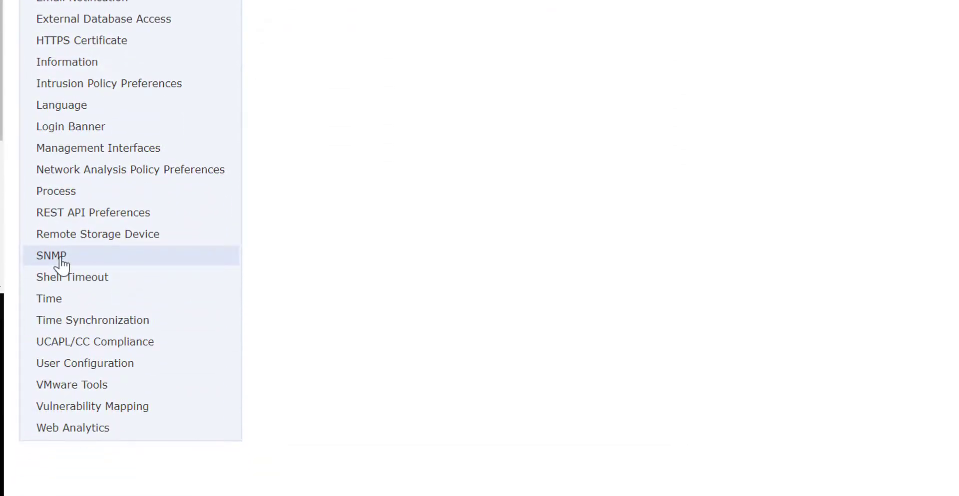
- Open the SNMP settings and set SNMP Version to Version 3
{"action": "left_click", "coordinate": [55, 257]}
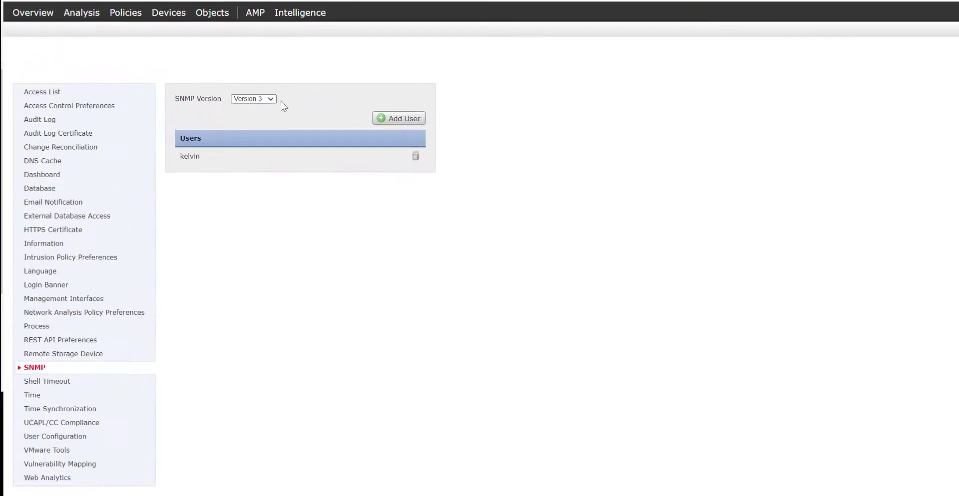
{"action": "left_click", "coordinate": [270, 99]}
{"action": "left_click", "coordinate": [318, 116]}
{"action": "left_click", "coordinate": [268, 99]}
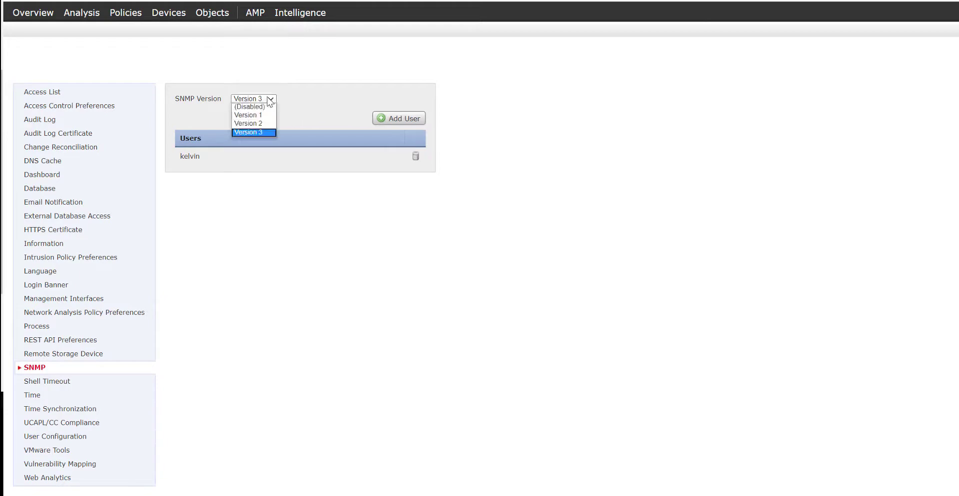
{"action": "left_click", "coordinate": [262, 133]}
- Add SNMP user 'demo' with SHA authentication and enter its authentication password
{"action": "left_click", "coordinate": [399, 119]}
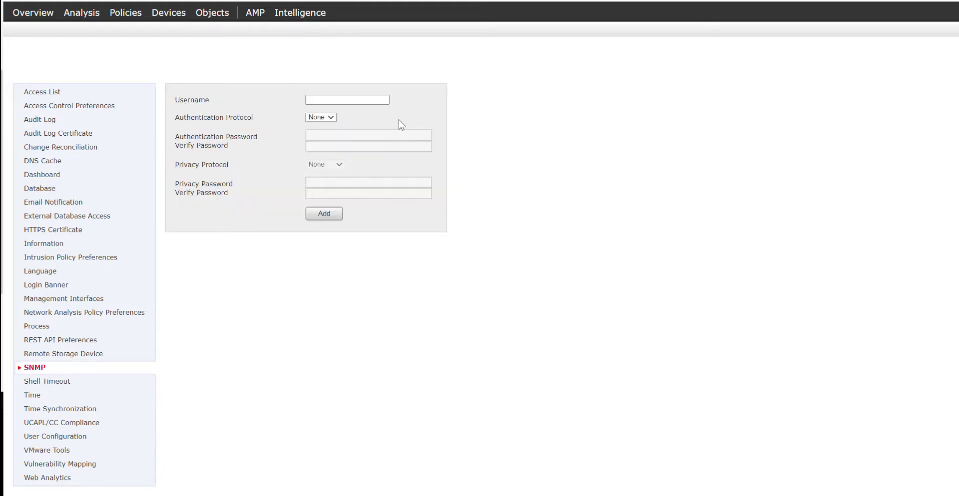
{"action": "left_click", "coordinate": [342, 99]}
{"action": "type", "text": "demo"}
{"action": "left_click", "coordinate": [331, 118]}
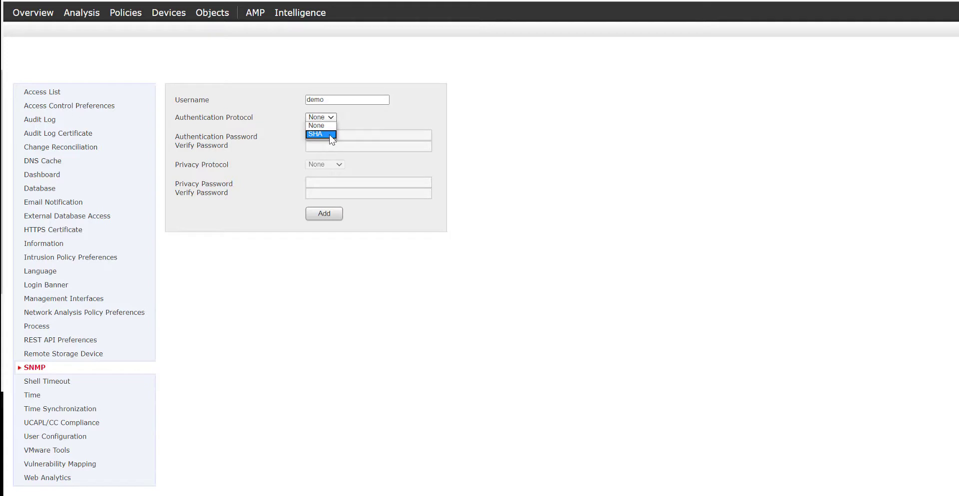
{"action": "left_click", "coordinate": [329, 134]}
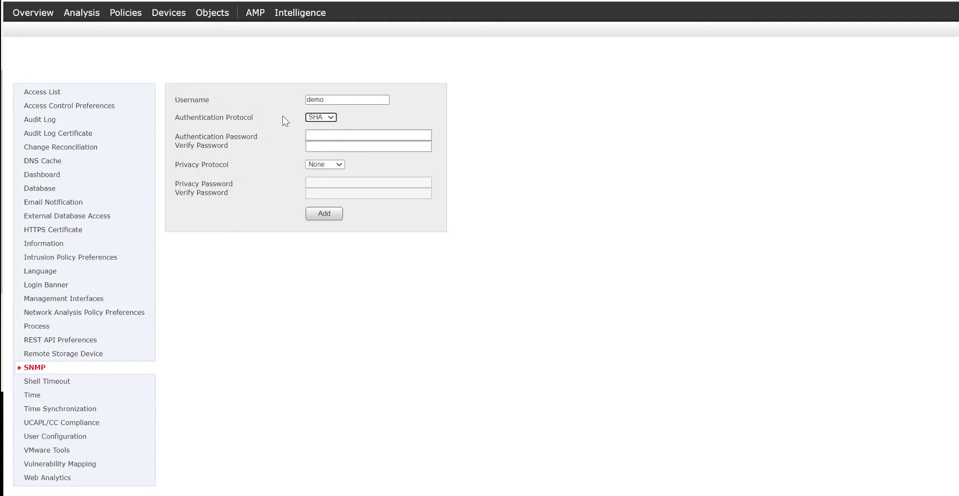
{"action": "left_click", "coordinate": [321, 118]}
{"action": "left_click", "coordinate": [336, 132]}
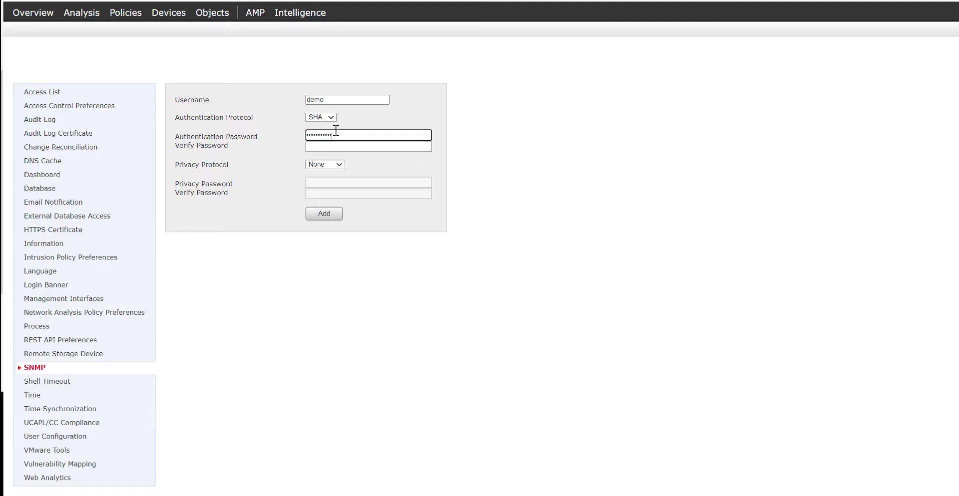
{"action": "key", "text": "Tab"}
{"action": "type", "text": "••••••••••••"}
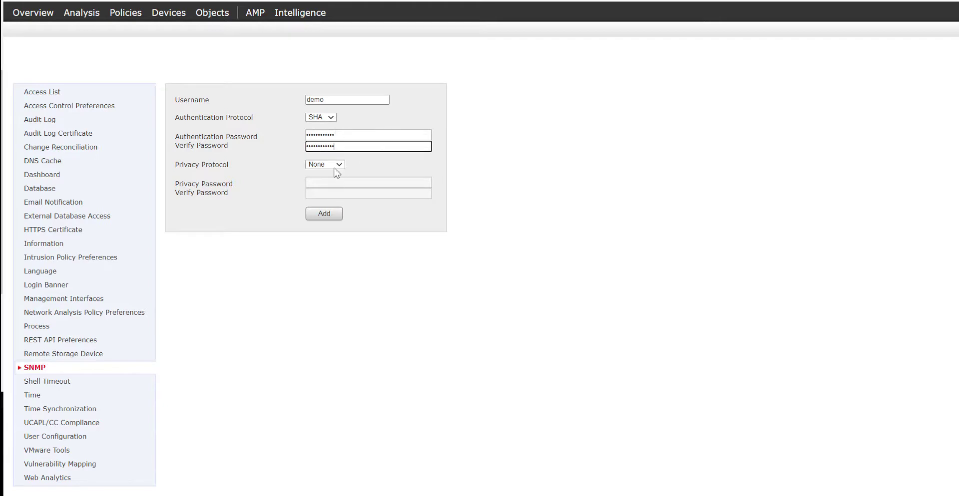
- Choose AES128 privacy, enter the privacy password, and add the demo user
{"action": "left_click", "coordinate": [337, 166]}
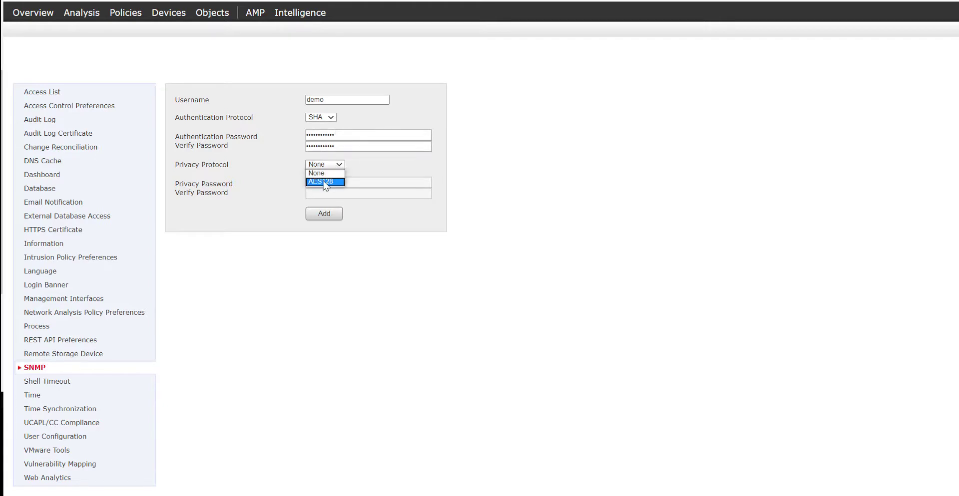
{"action": "left_click", "coordinate": [323, 181]}
{"action": "left_click", "coordinate": [325, 182]}
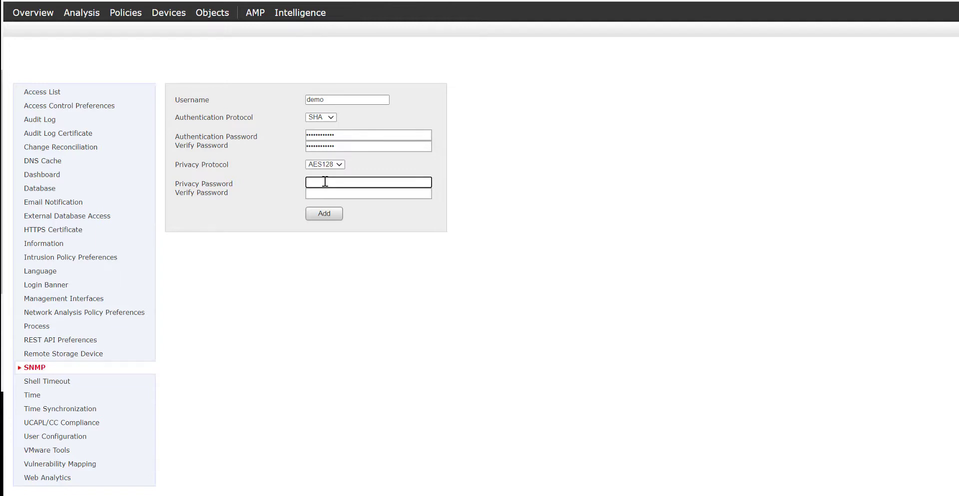
{"action": "type", "text": "************"}
{"action": "key", "text": "Tab"}
{"action": "type", "text": "************"}
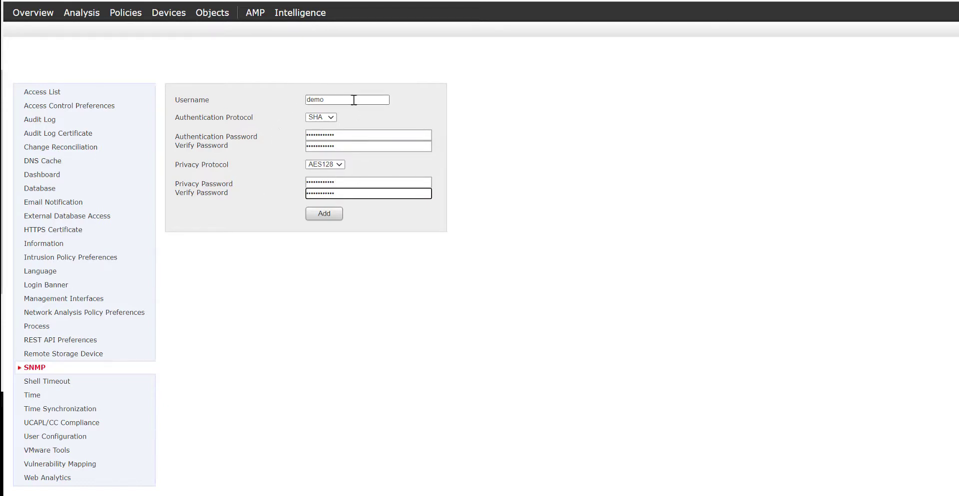
{"action": "left_click", "coordinate": [333, 216]}
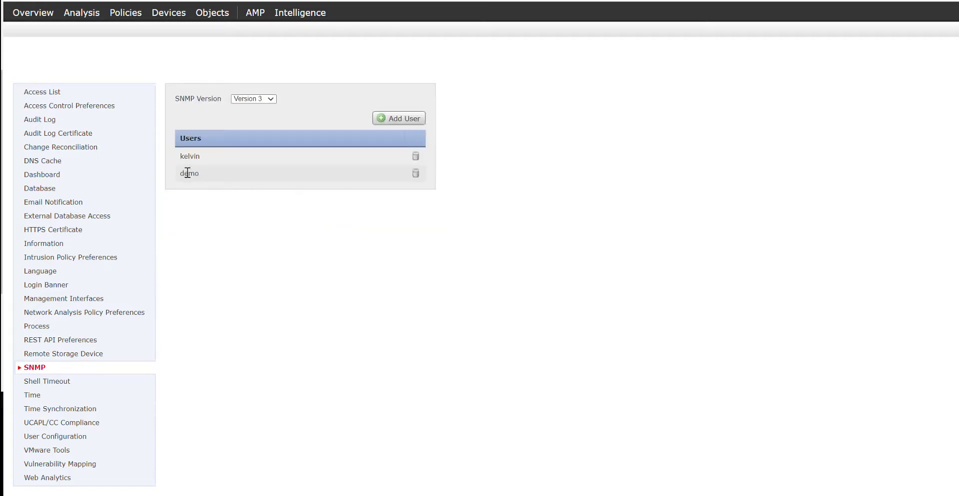
- Check the SNMP version choices and dismiss the Save successful confirmation
{"action": "left_click_drag", "start_coordinate": [180, 173], "coordinate": [198, 171]}
{"action": "left_click_drag", "start_coordinate": [181, 134], "coordinate": [190, 138]}
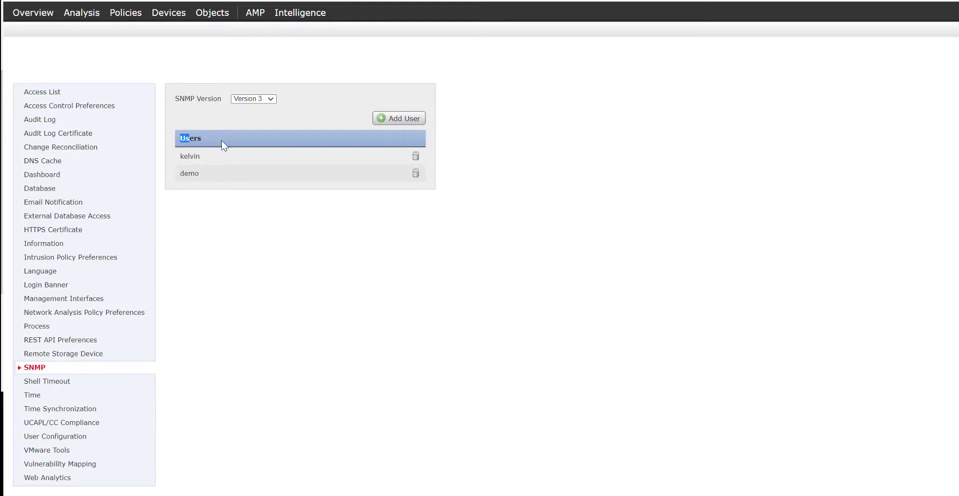
{"action": "left_click", "coordinate": [245, 98]}
{"action": "left_click", "coordinate": [520, 125]}
{"action": "left_click", "coordinate": [770, 171]}
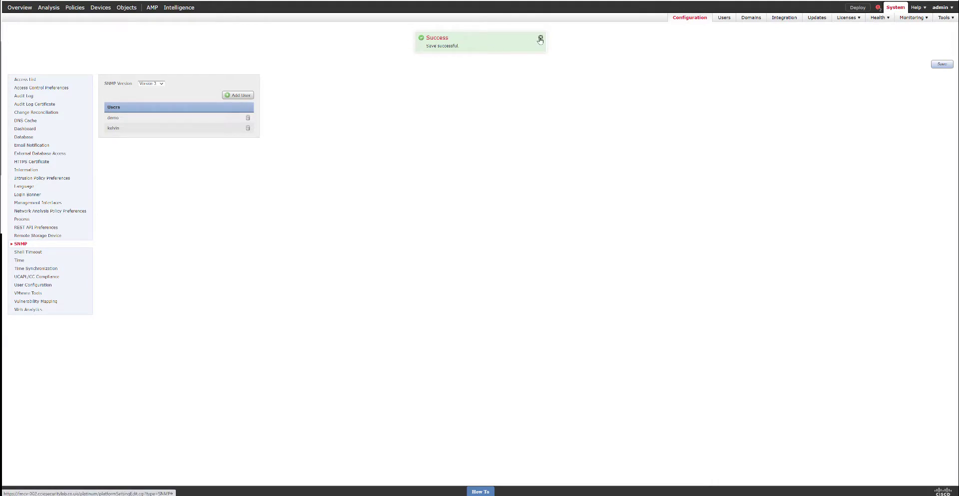
{"action": "left_click", "coordinate": [540, 39]}
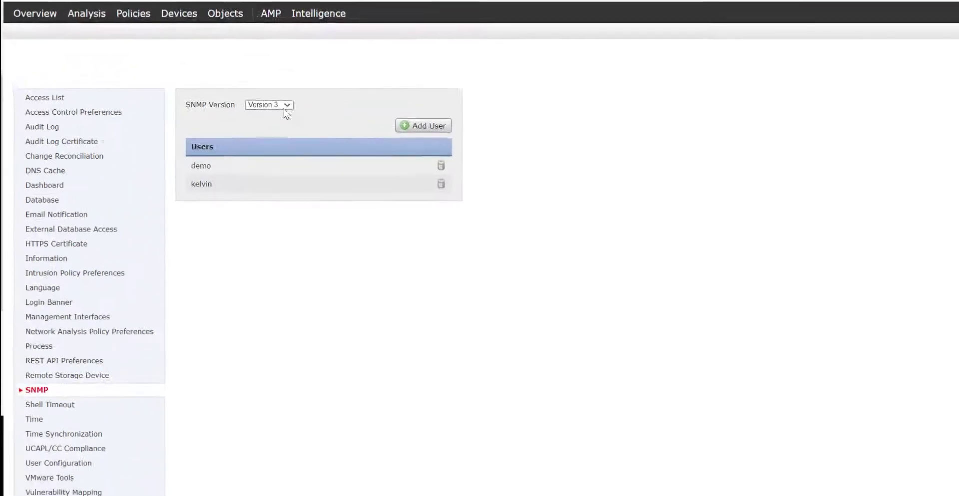
- Compare the Version 2 and Version 1 settings, leaving SNMP on Version 3
{"action": "left_click", "coordinate": [155, 60]}
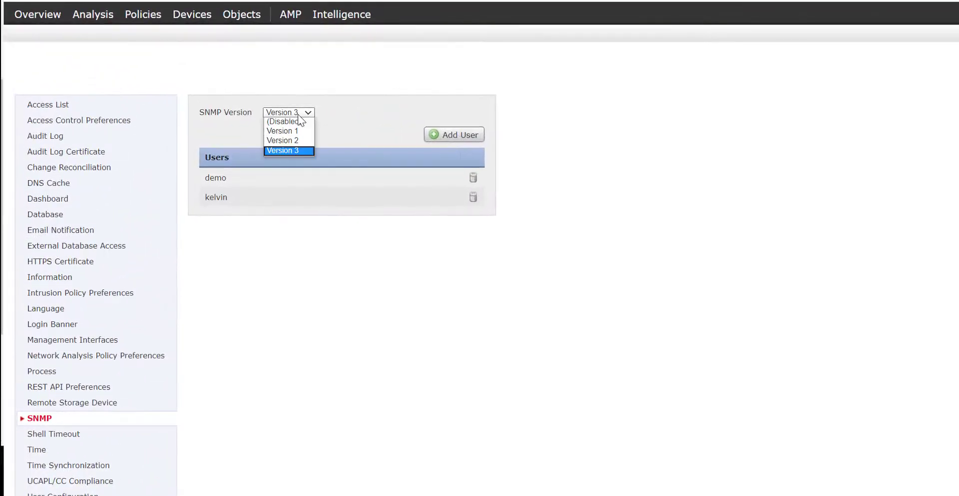
{"action": "left_click", "coordinate": [289, 140]}
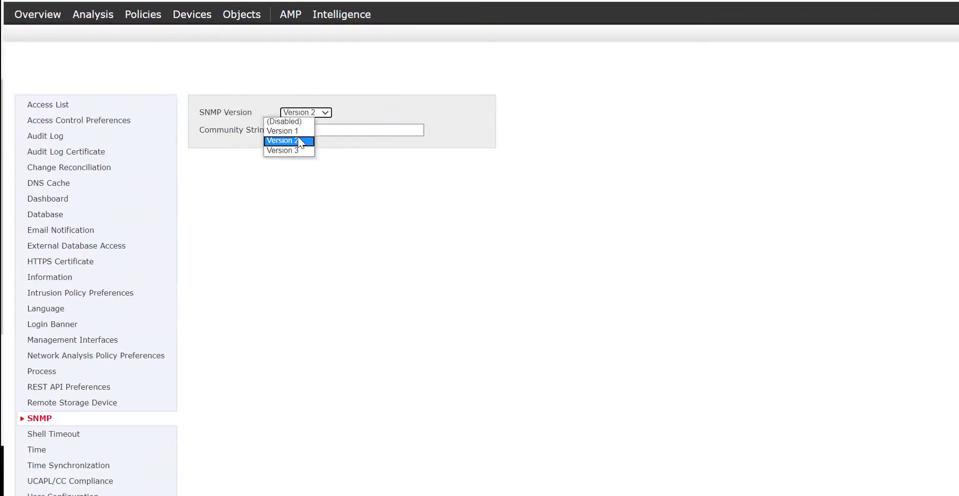
{"action": "double_click", "coordinate": [337, 130]}
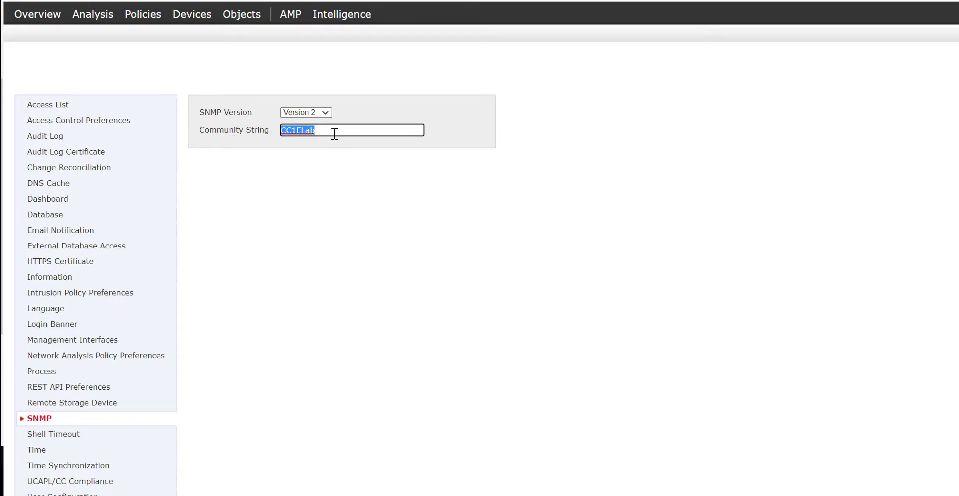
{"action": "left_click", "coordinate": [323, 112]}
{"action": "left_click", "coordinate": [316, 149]}
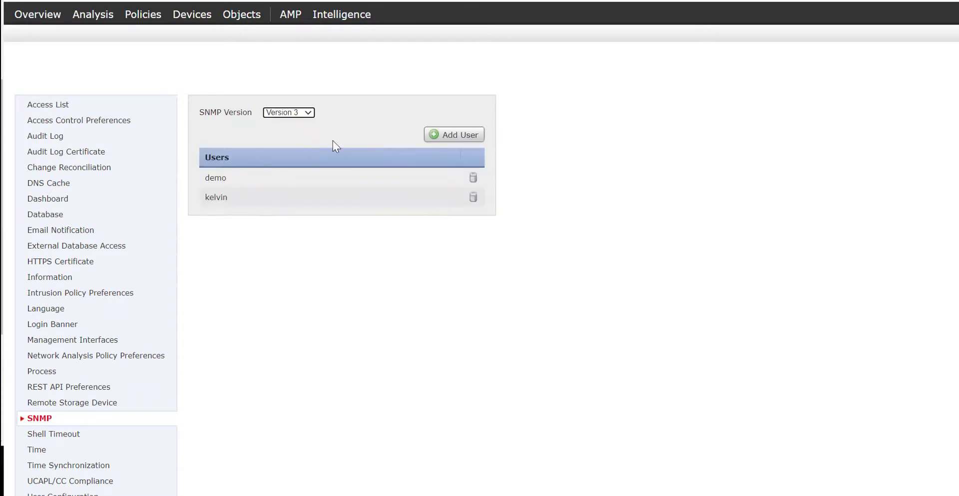
{"action": "left_click", "coordinate": [312, 115]}
{"action": "left_click", "coordinate": [305, 129]}
{"action": "left_click", "coordinate": [320, 115]}
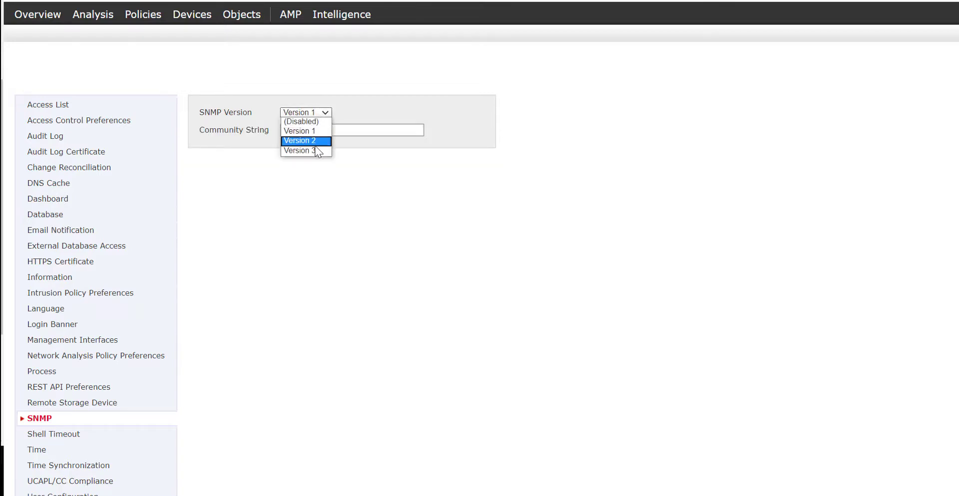
{"action": "left_click", "coordinate": [304, 147]}
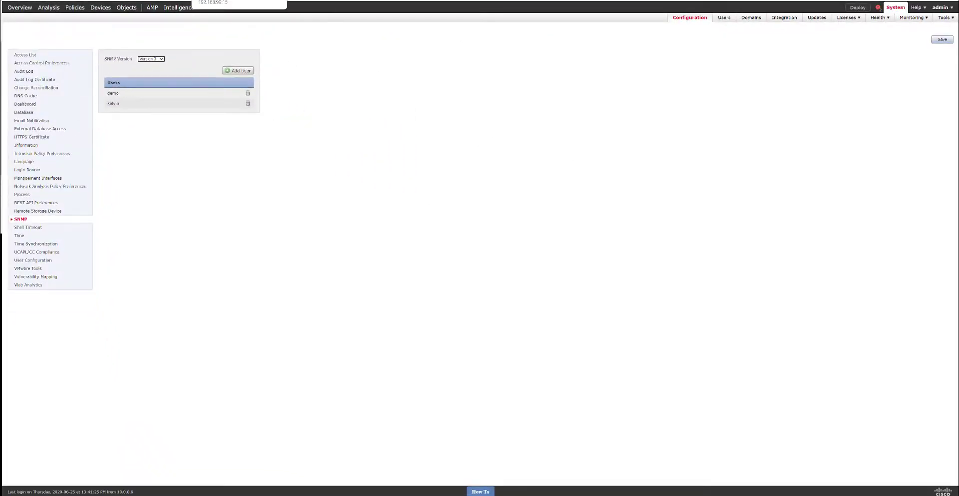
- Open Observium's Add Device page with SNMP v3 and authPriv auth level
{"action": "left_click", "coordinate": [220, 1]}
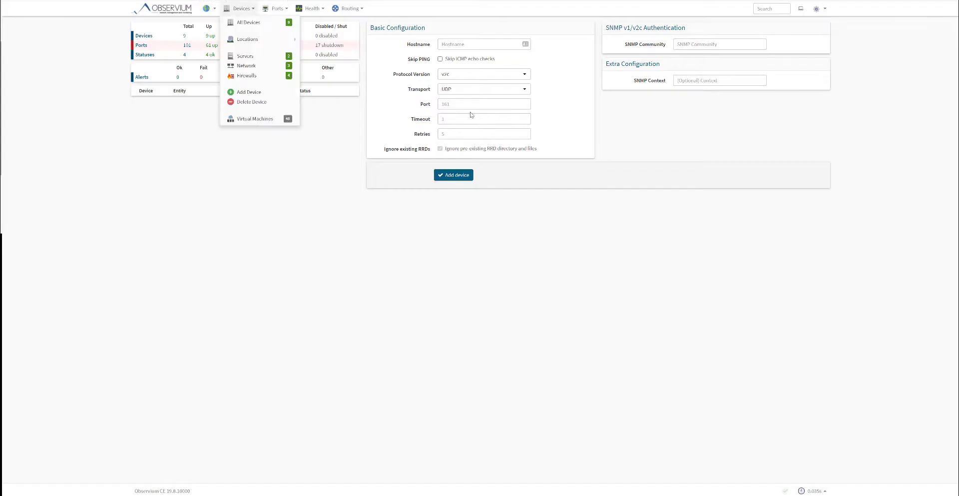
{"action": "left_click", "coordinate": [456, 75]}
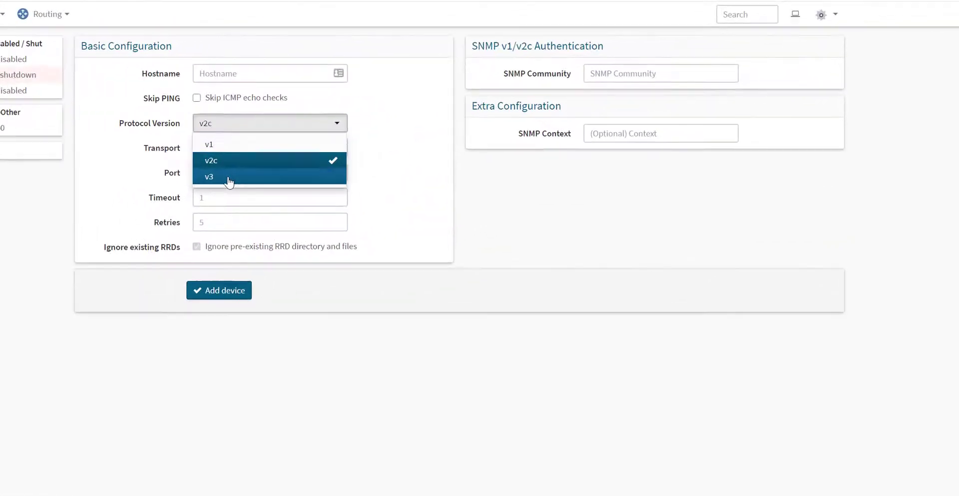
{"action": "left_click", "coordinate": [448, 106]}
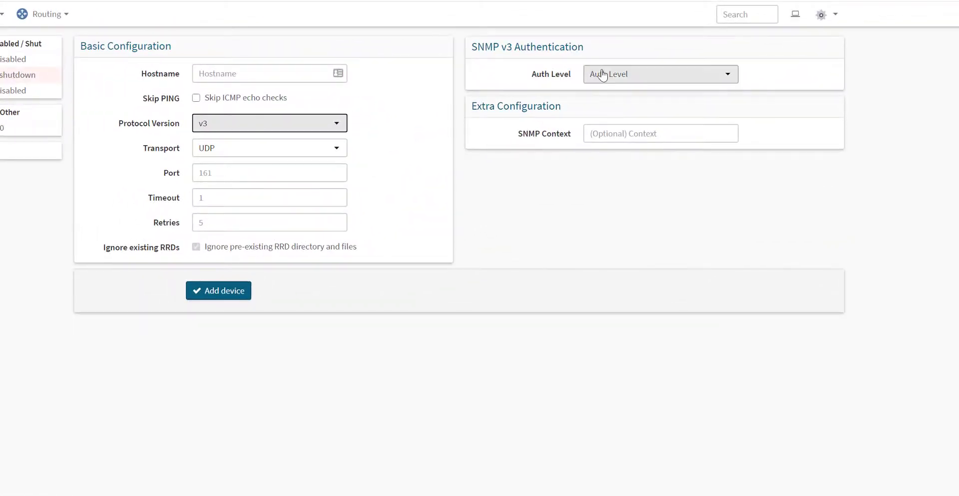
{"action": "left_click", "coordinate": [602, 75]}
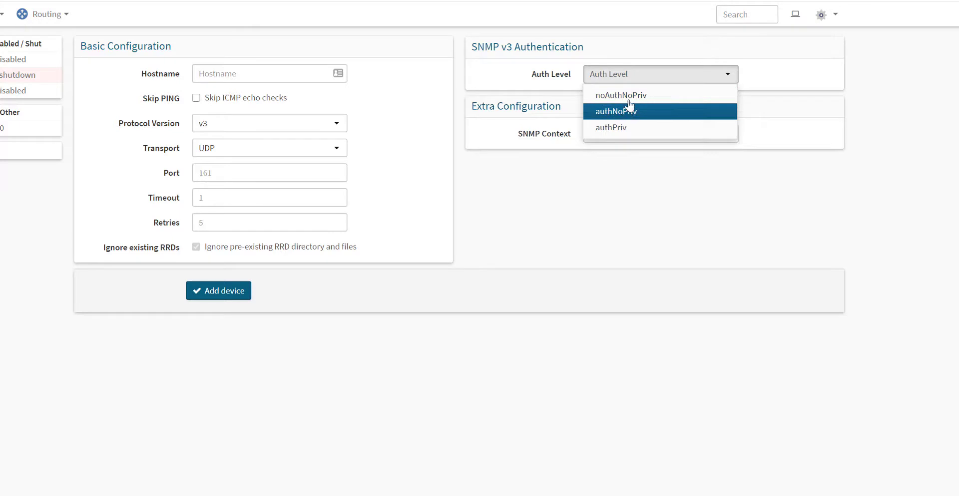
{"action": "left_click", "coordinate": [630, 131]}
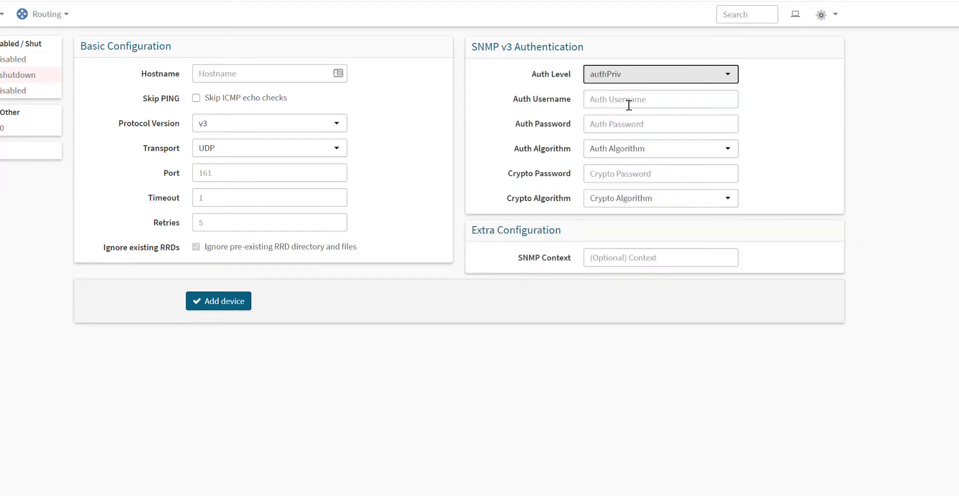
- Enter username 'demo' with auth and crypto passwords, SHA authentication and AES encryption
{"action": "left_click", "coordinate": [629, 104]}
{"action": "type", "text": "demo"}
{"action": "left_click", "coordinate": [625, 120]}
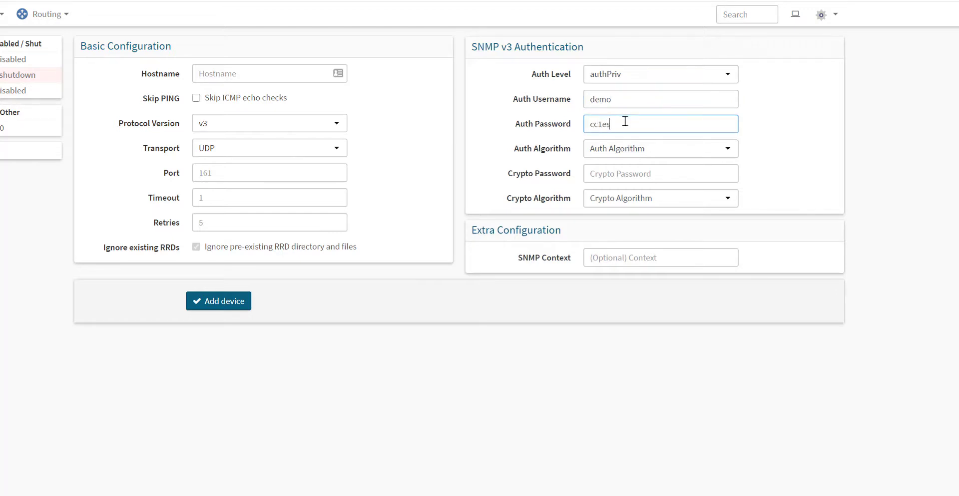
{"action": "left_click", "coordinate": [649, 156]}
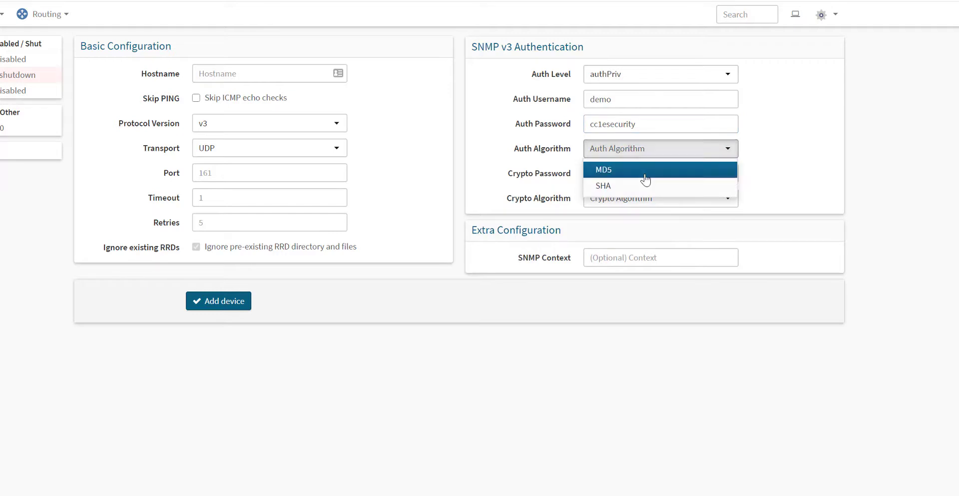
{"action": "left_click", "coordinate": [637, 190]}
{"action": "left_click", "coordinate": [630, 174]}
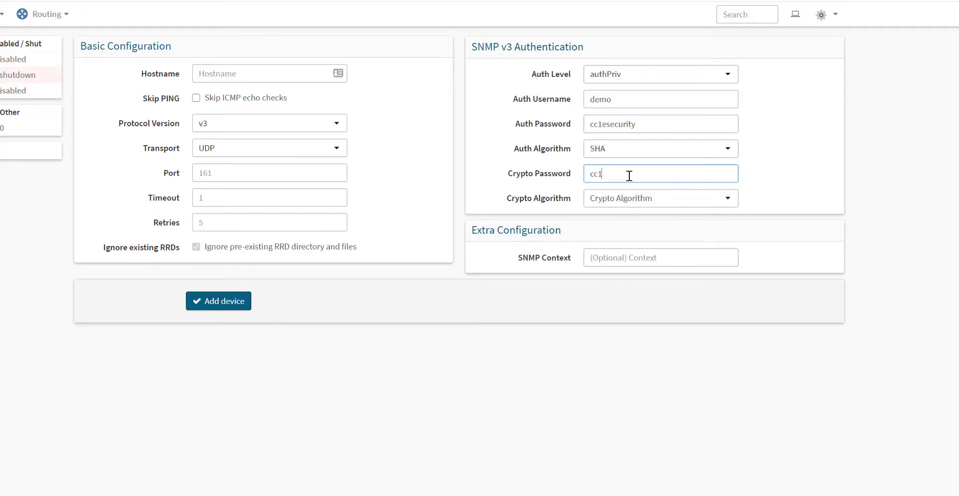
{"action": "left_click", "coordinate": [624, 201]}
{"action": "left_click", "coordinate": [623, 218]}
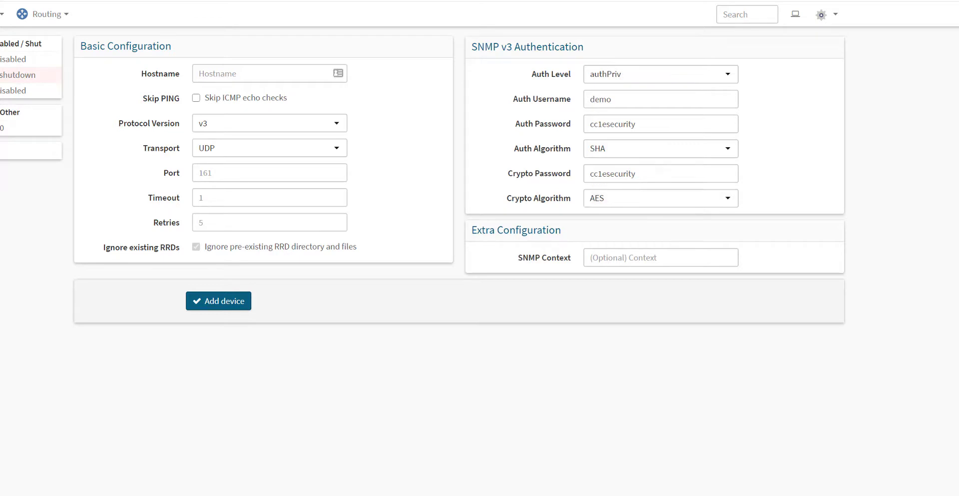
- Enter hostname 192.168.99.6 and submit the SNMPv3 device to Observium
{"action": "left_click", "coordinate": [261, 74]}
{"action": "type", "text": "192.168."}
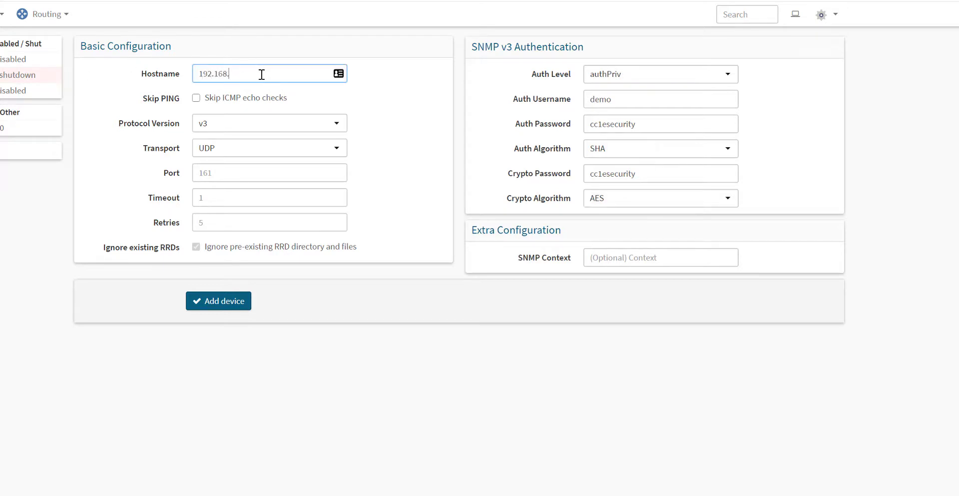
{"action": "type", "text": "99.6"}
{"action": "left_click", "coordinate": [201, 304]}
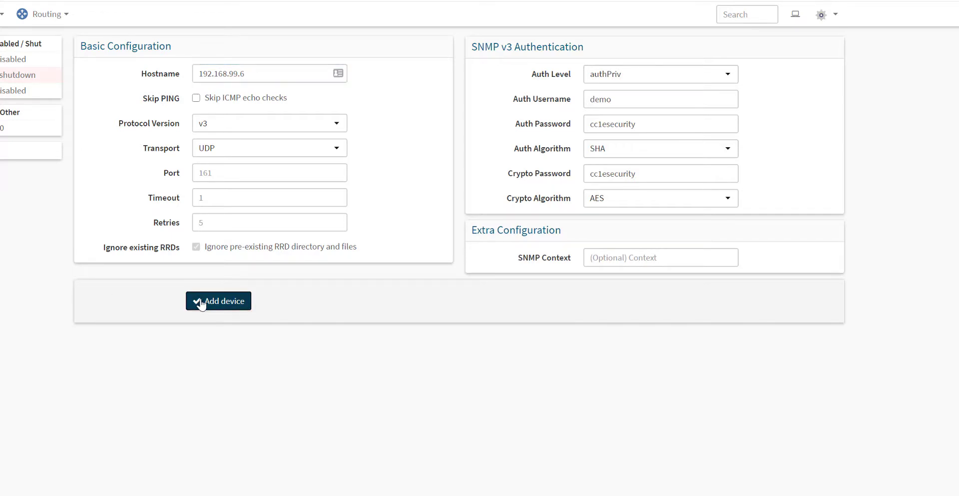